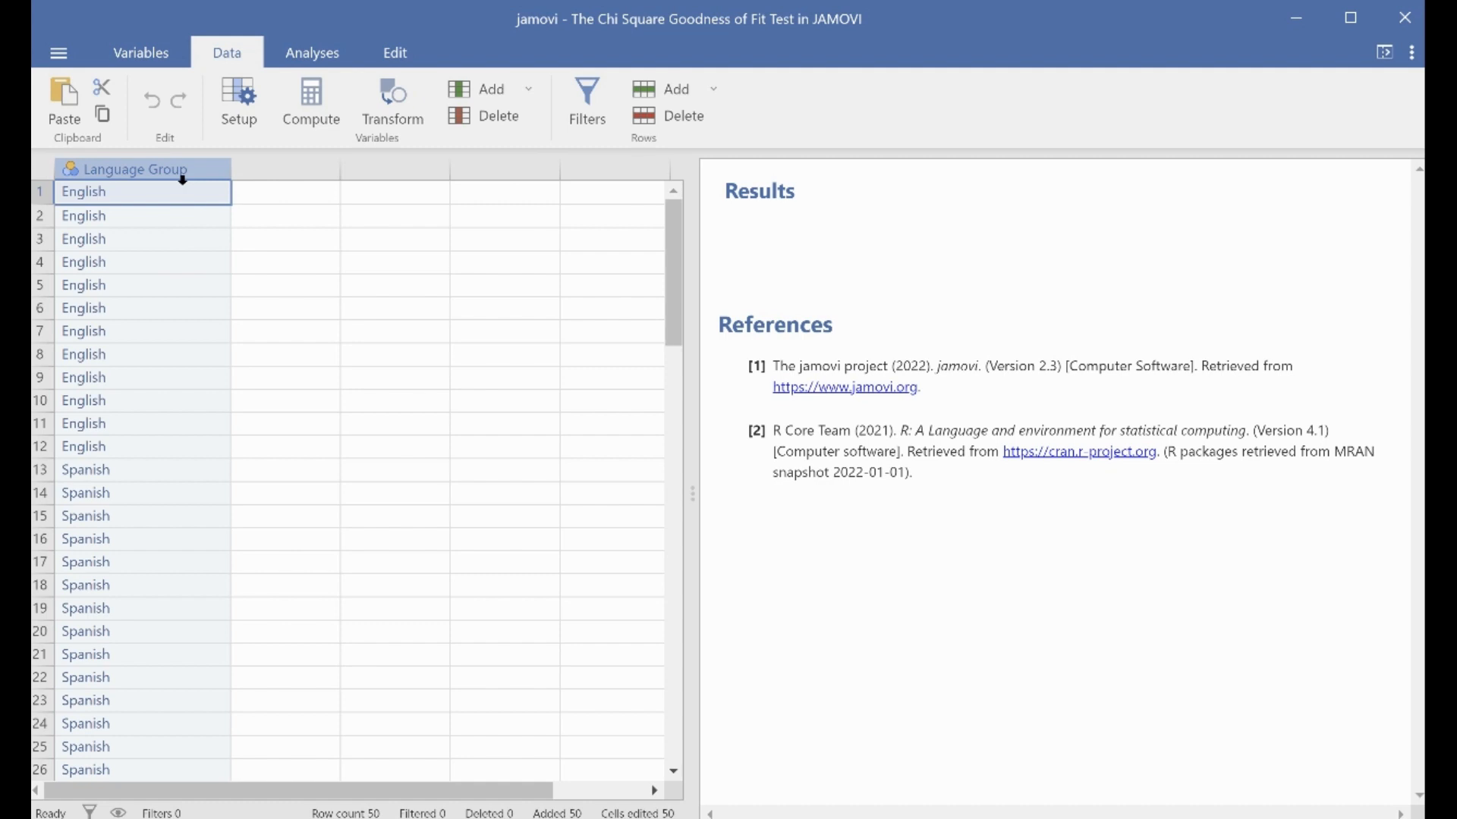
Review the Language Group variable's setup, including its measure type and levels, and close the variable editor.
{"action": "double_click", "coordinate": [182, 171]}
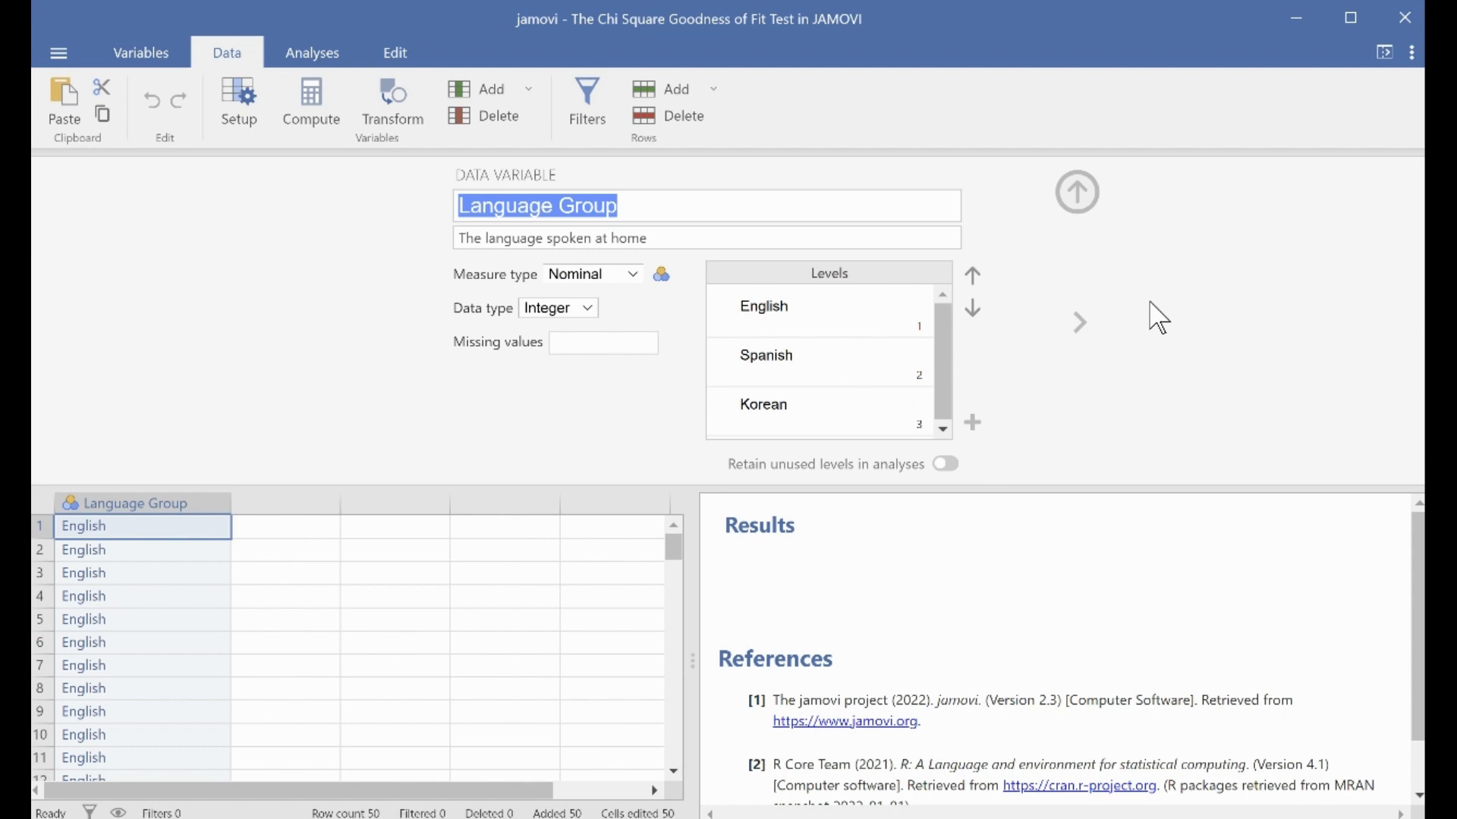
{"action": "left_click", "coordinate": [823, 307]}
{"action": "left_click", "coordinate": [1077, 196]}
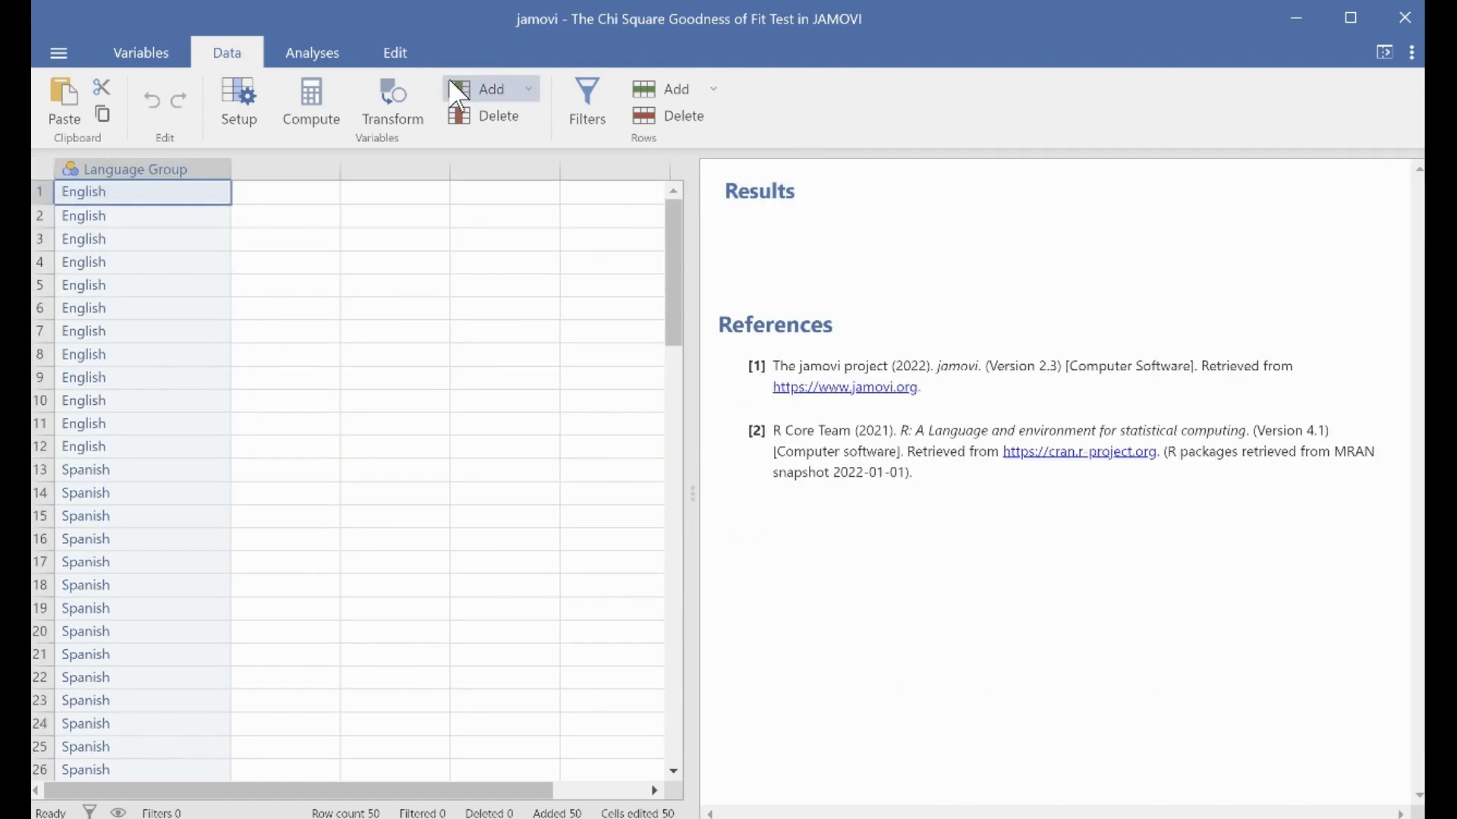
Start a Descriptives analysis on the dataset.
{"action": "left_click", "coordinate": [341, 60]}
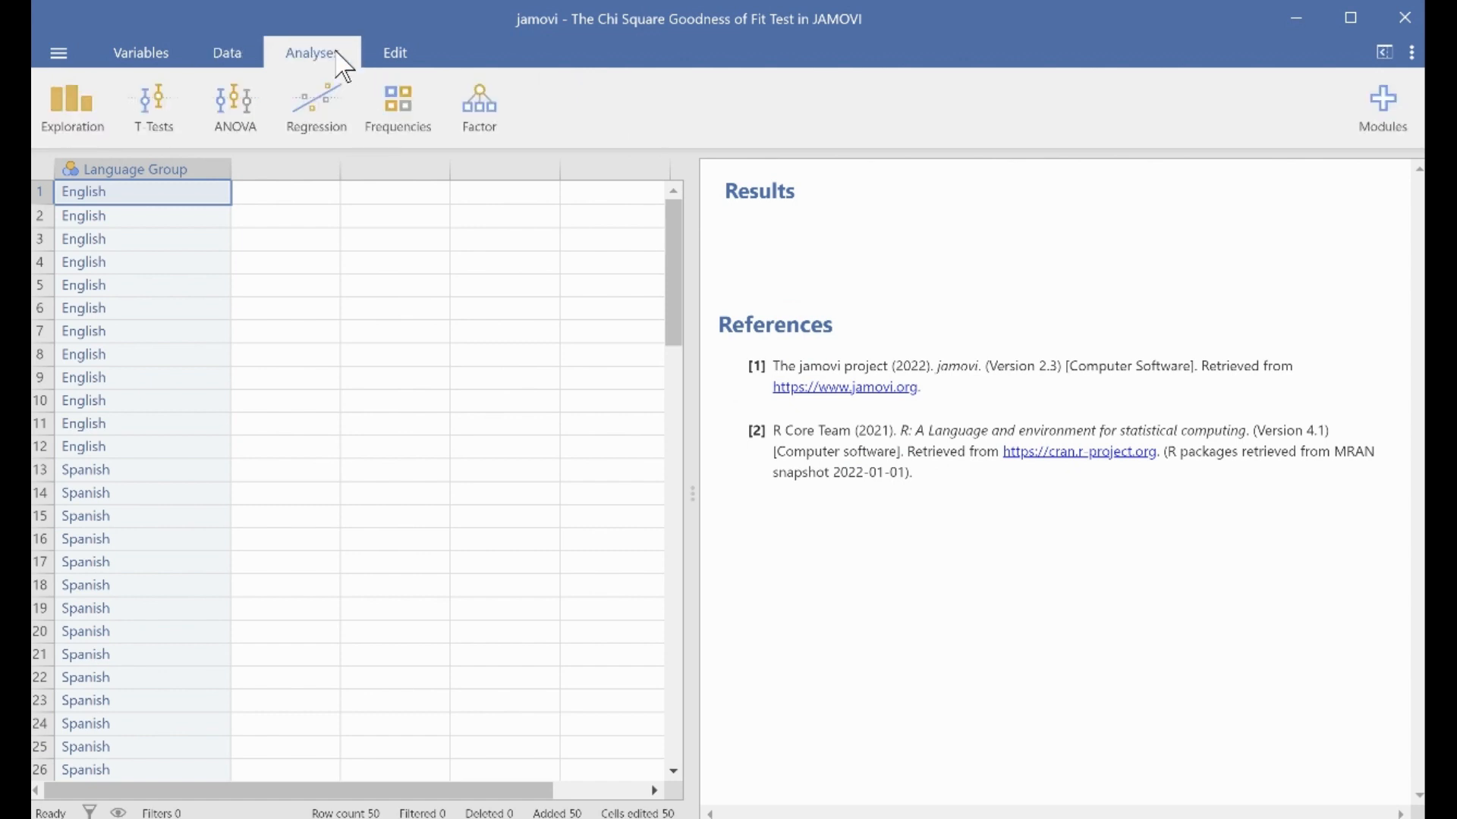
{"action": "left_click", "coordinate": [85, 99]}
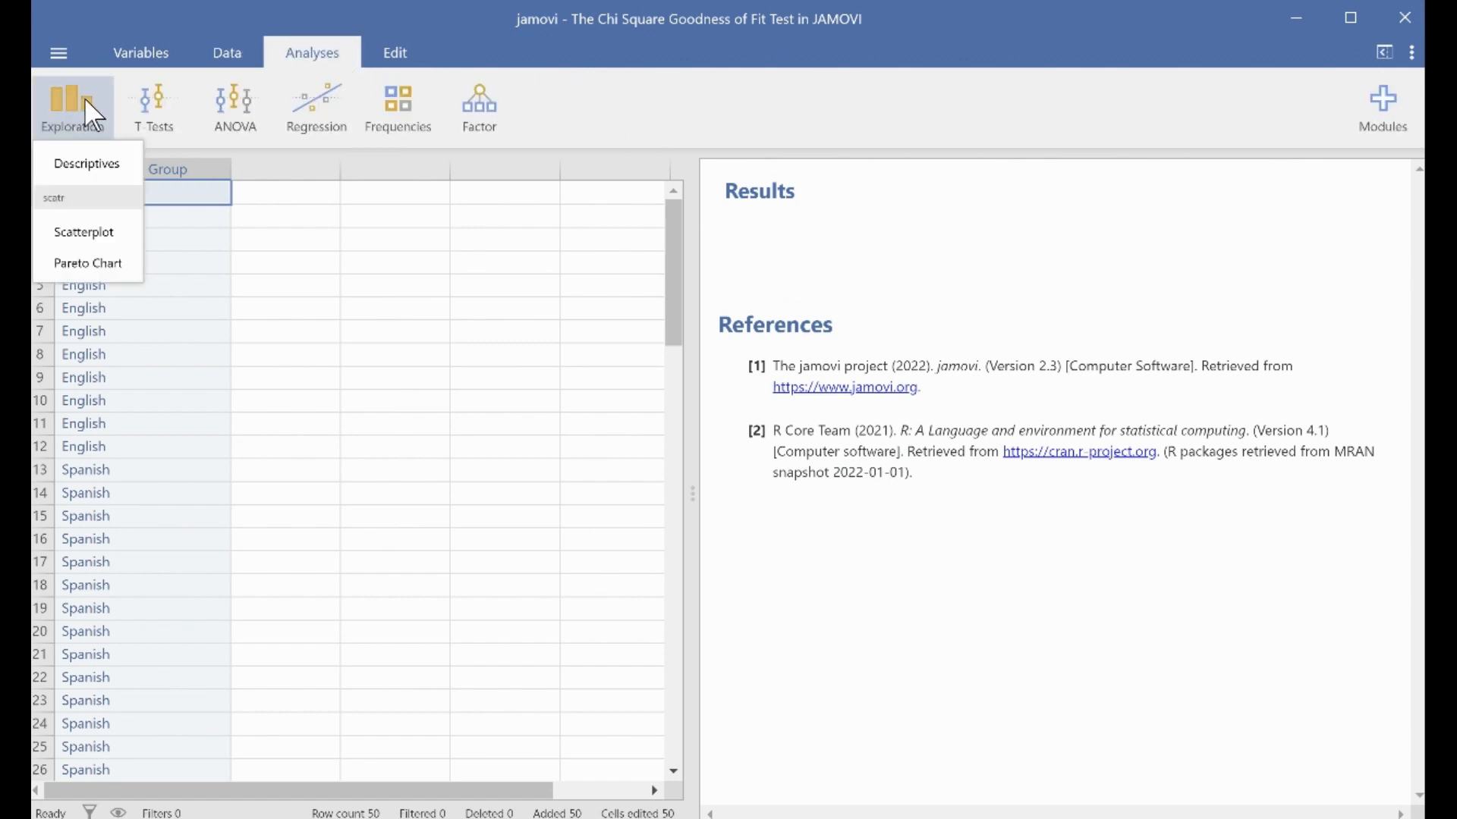
{"action": "left_click", "coordinate": [98, 170]}
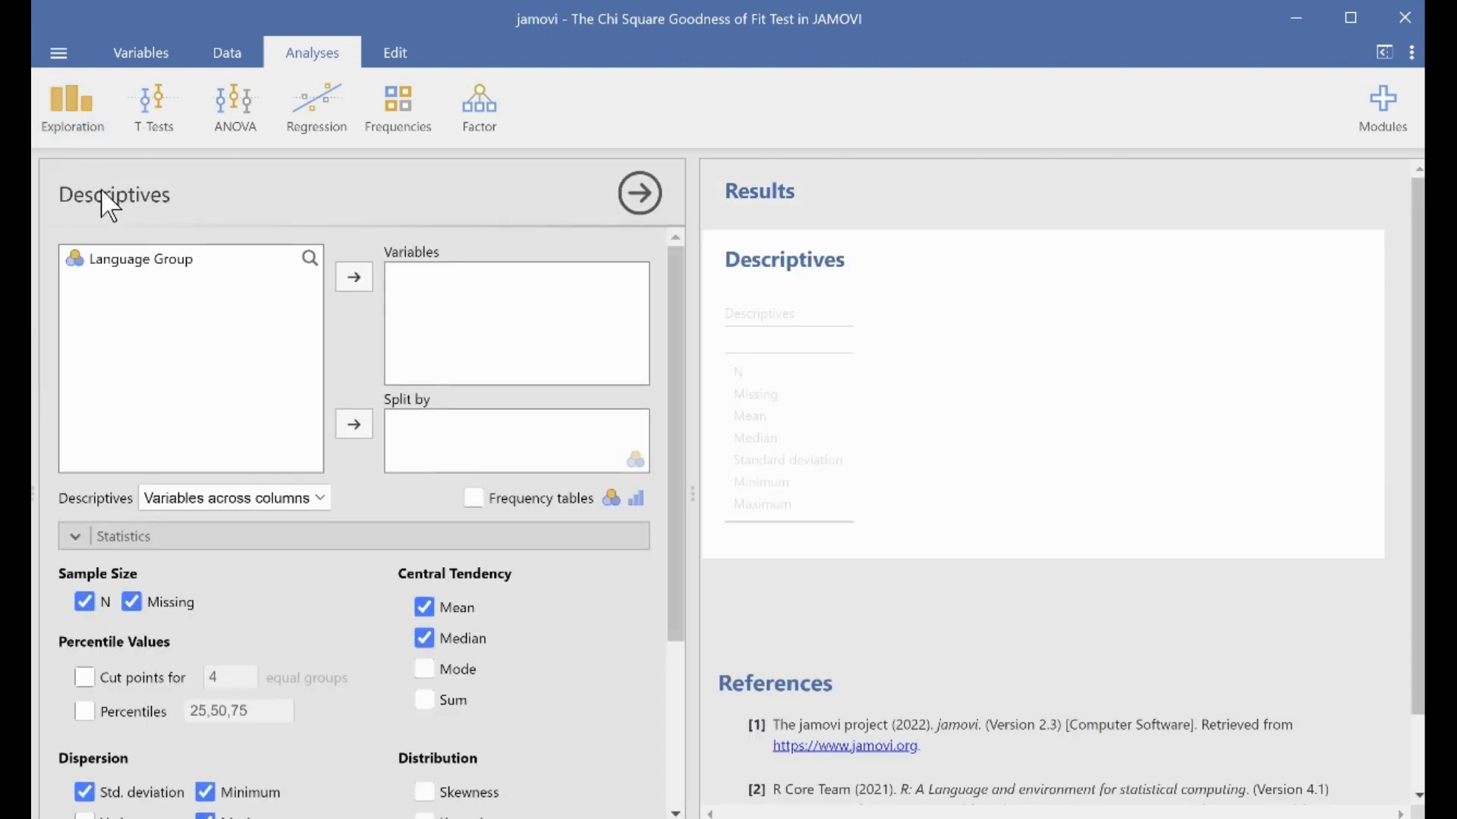
Turn off mean, median, minimum, maximum and standard deviation in the Descriptives statistics, keeping N and Missing.
{"action": "left_click", "coordinate": [131, 603]}
{"action": "left_click", "coordinate": [132, 602]}
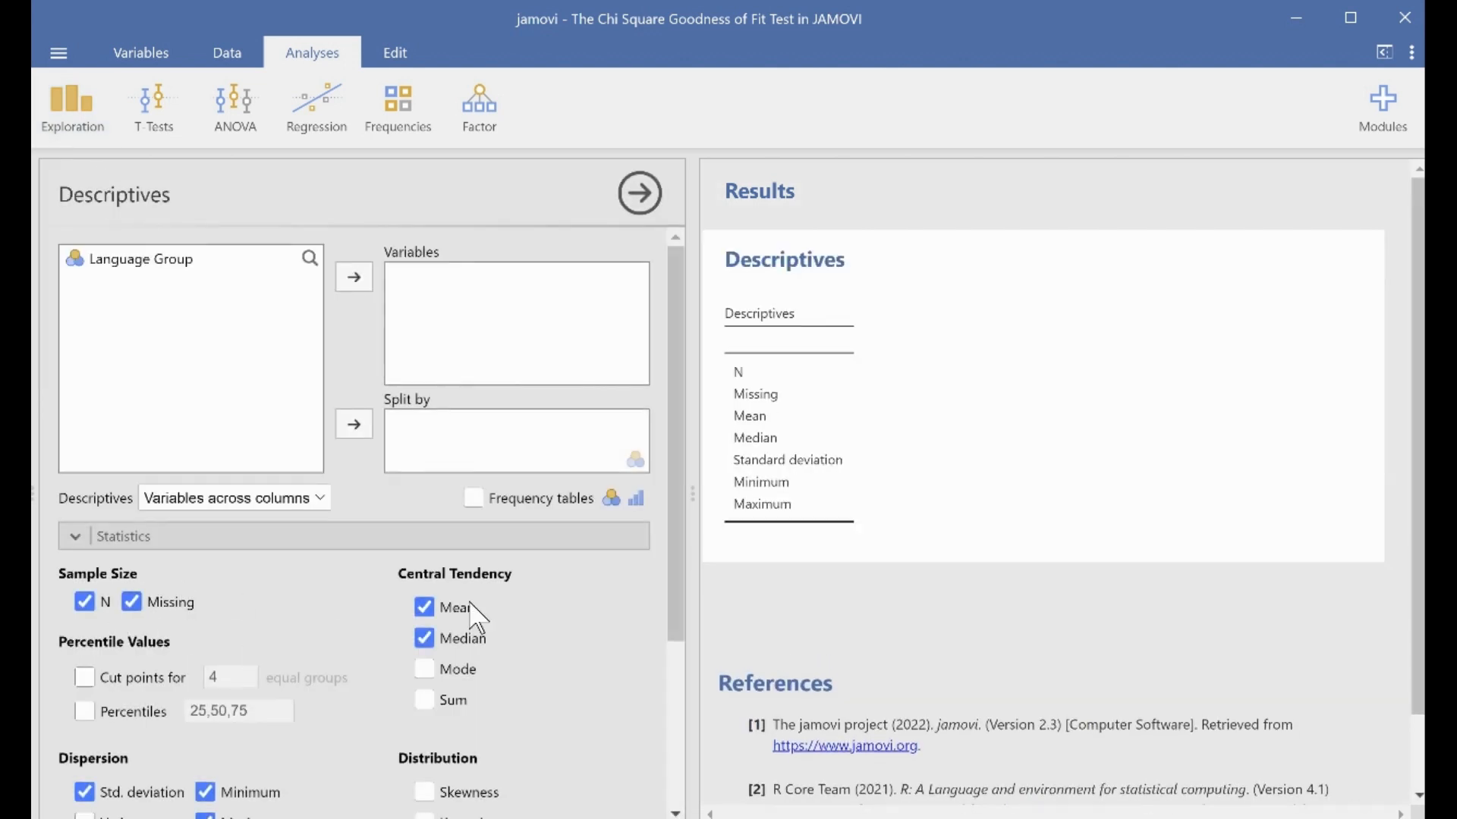
{"action": "left_click", "coordinate": [424, 607]}
{"action": "left_click", "coordinate": [424, 638]}
{"action": "scroll", "coordinate": [429, 653], "scroll_direction": "down", "scroll_amount": 3}
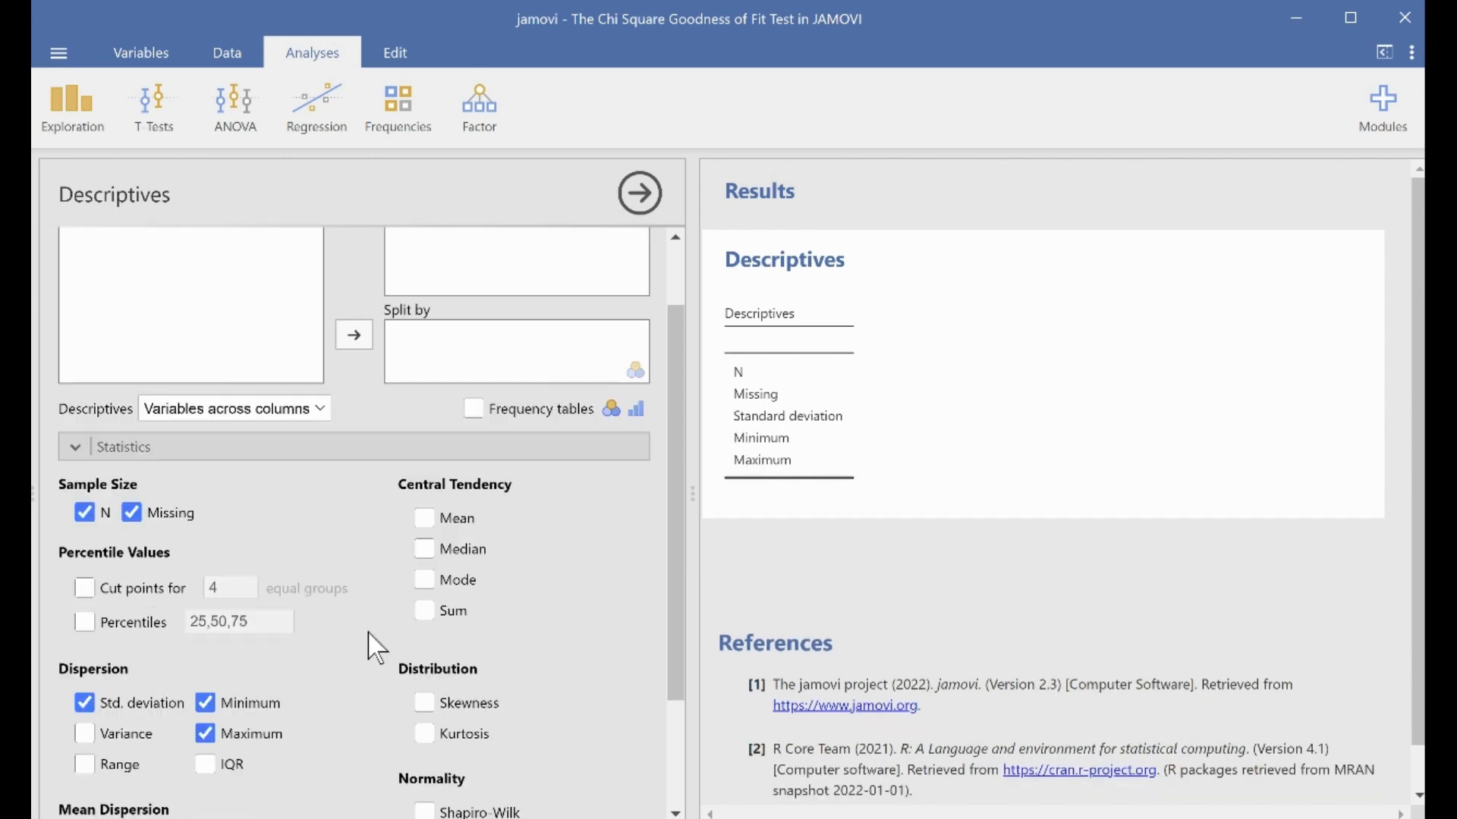
{"action": "left_click", "coordinate": [205, 572]}
{"action": "left_click", "coordinate": [205, 603]}
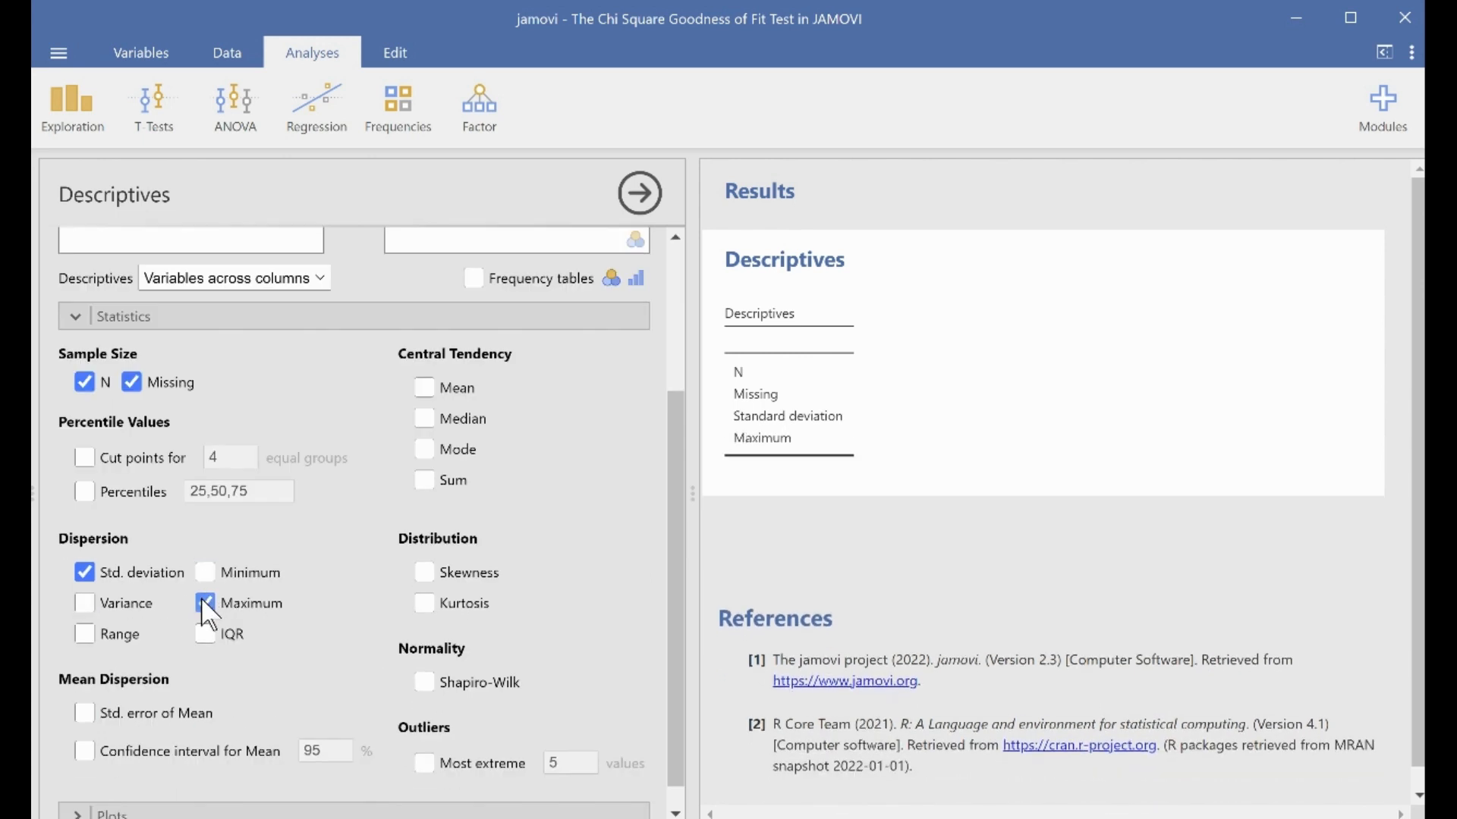
{"action": "left_click", "coordinate": [82, 571]}
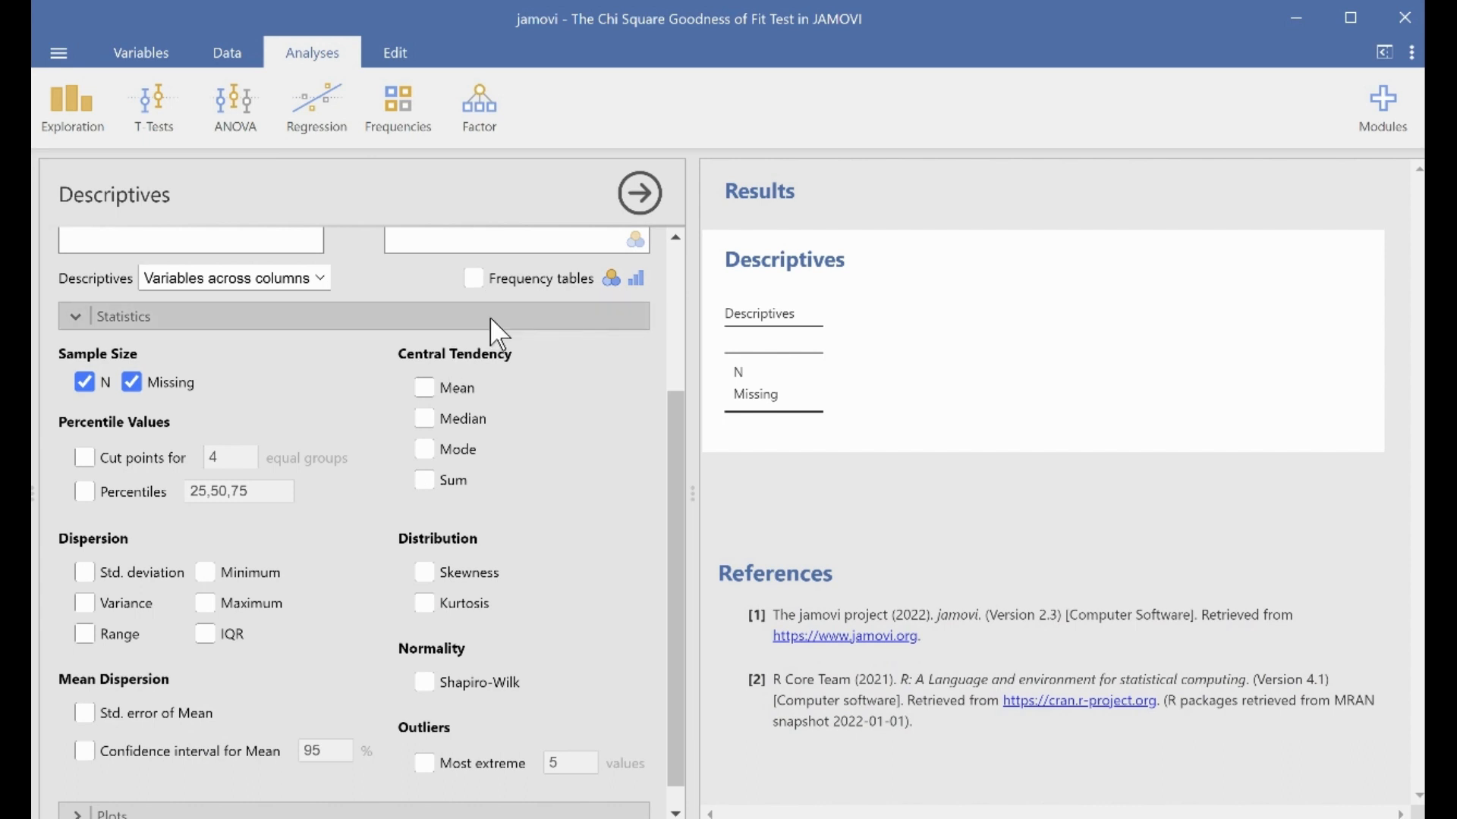
Enable frequency tables and add Language Group as the variable of the Descriptives analysis.
{"action": "scroll", "coordinate": [493, 334], "scroll_direction": "up", "scroll_amount": 2}
{"action": "left_click", "coordinate": [474, 390]}
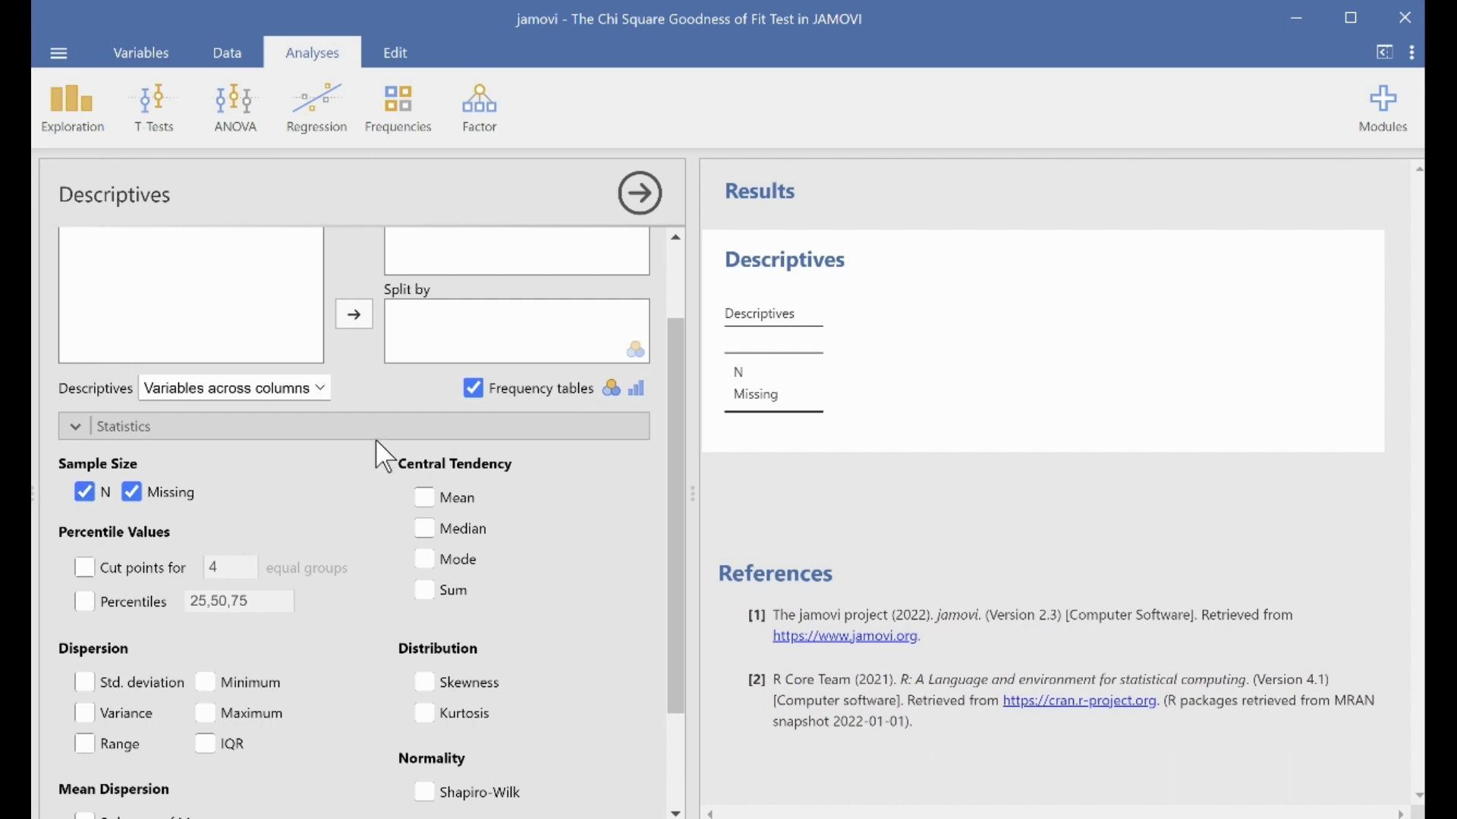
{"action": "scroll", "coordinate": [379, 452], "scroll_direction": "up", "scroll_amount": 2}
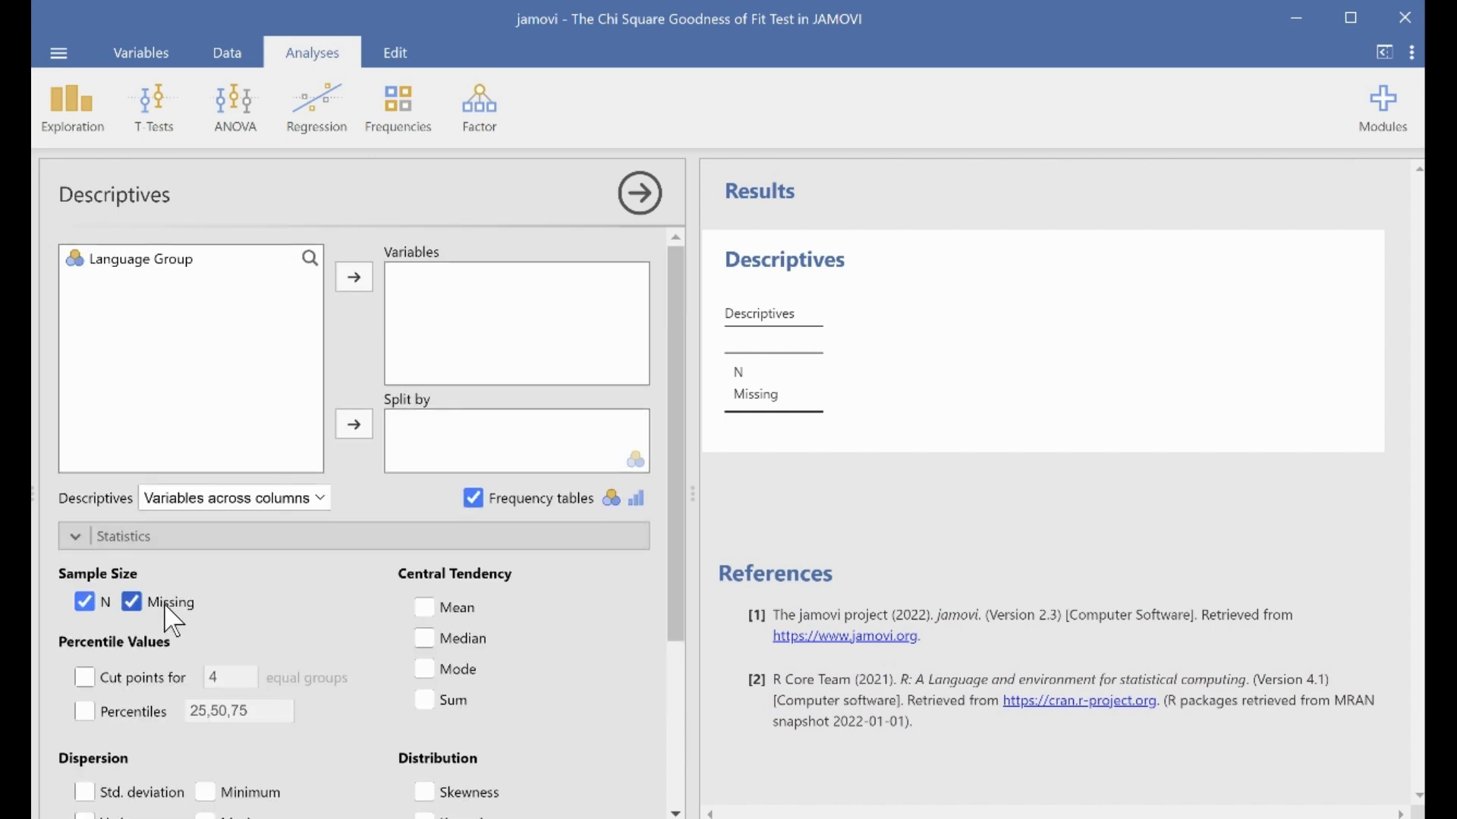
{"action": "left_click", "coordinate": [156, 262]}
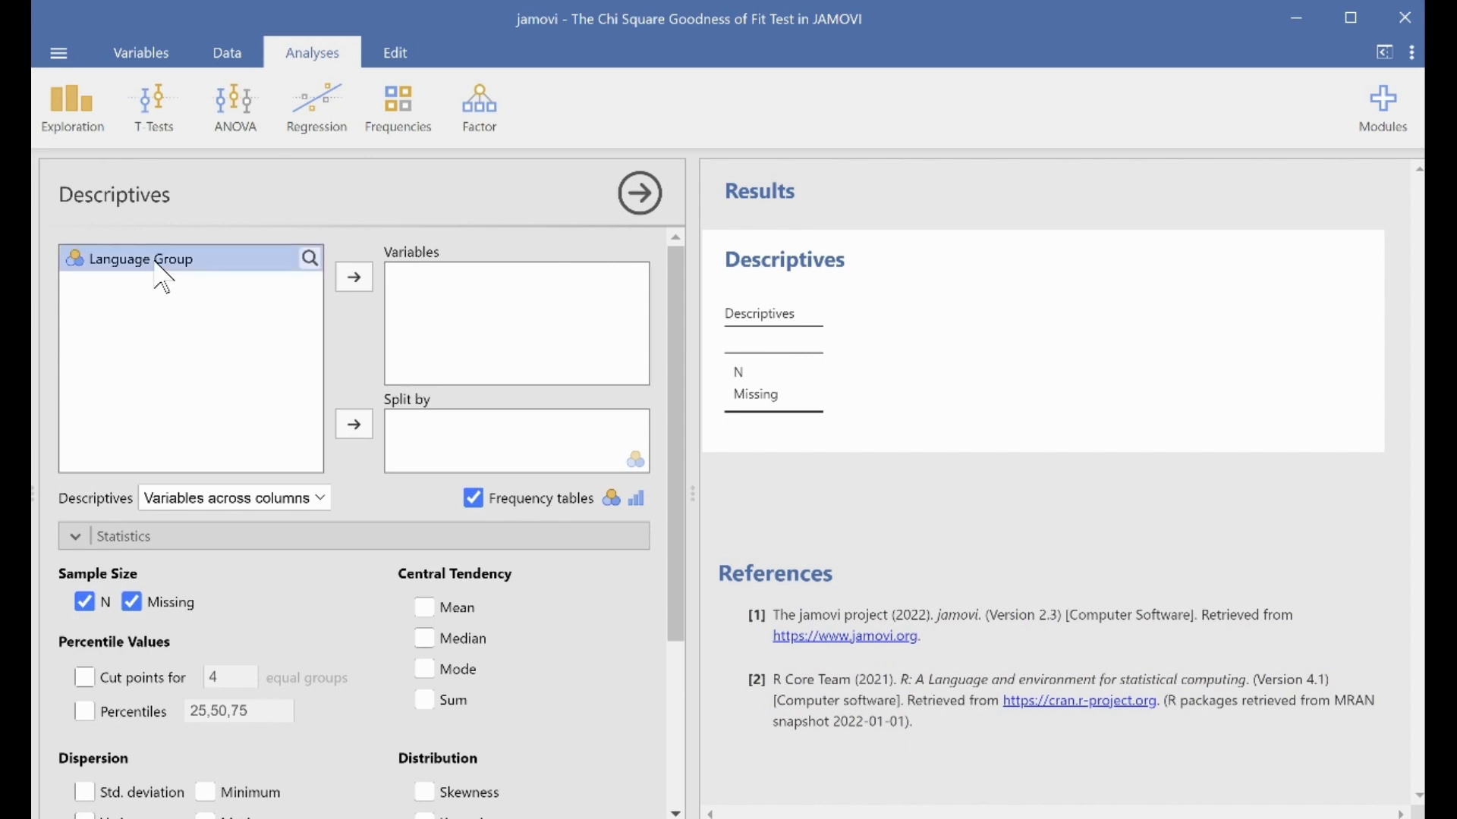
{"action": "left_click", "coordinate": [353, 277]}
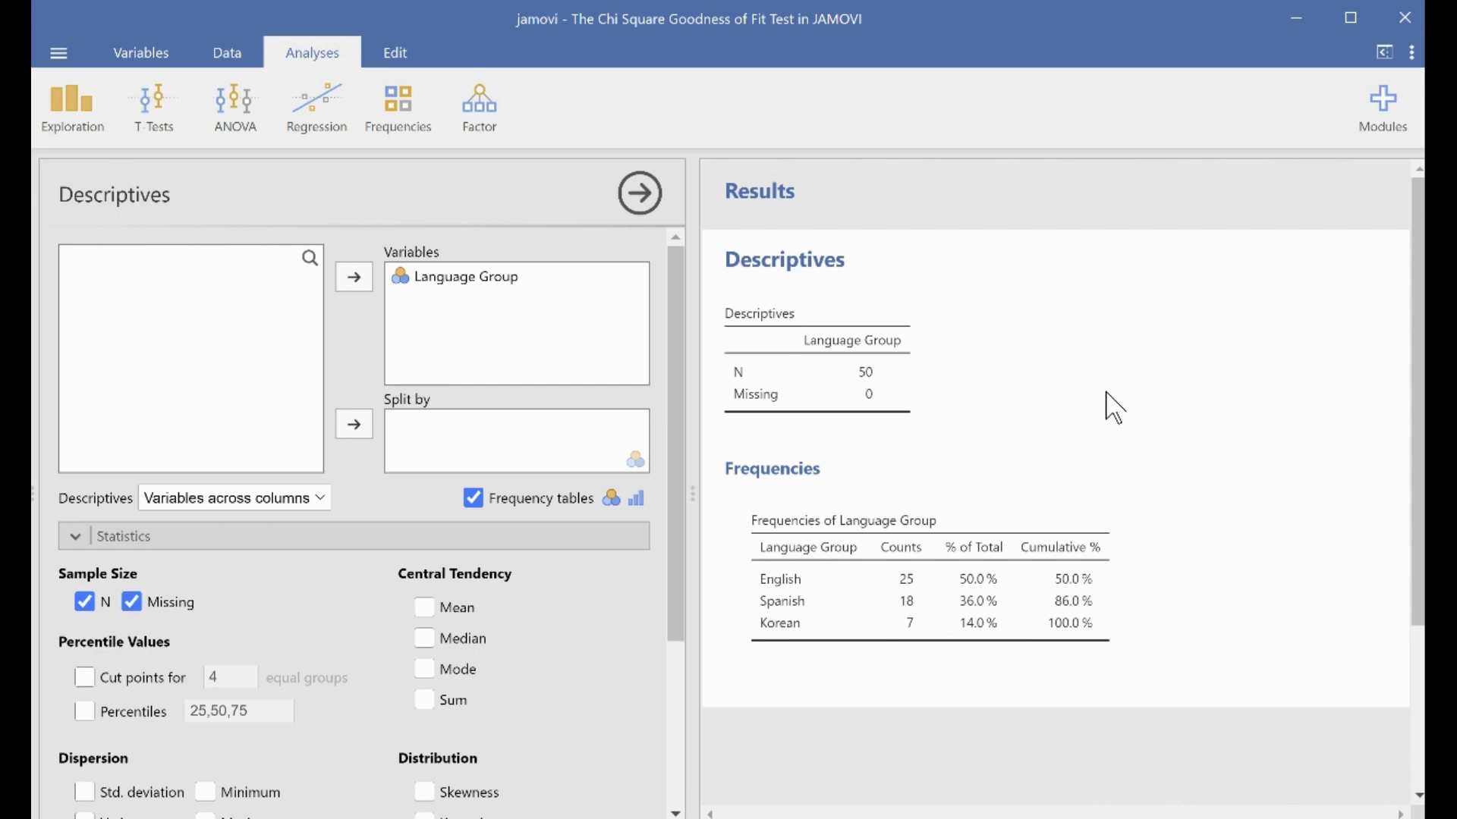
{"action": "scroll", "coordinate": [1061, 420], "scroll_direction": "down", "scroll_amount": 3}
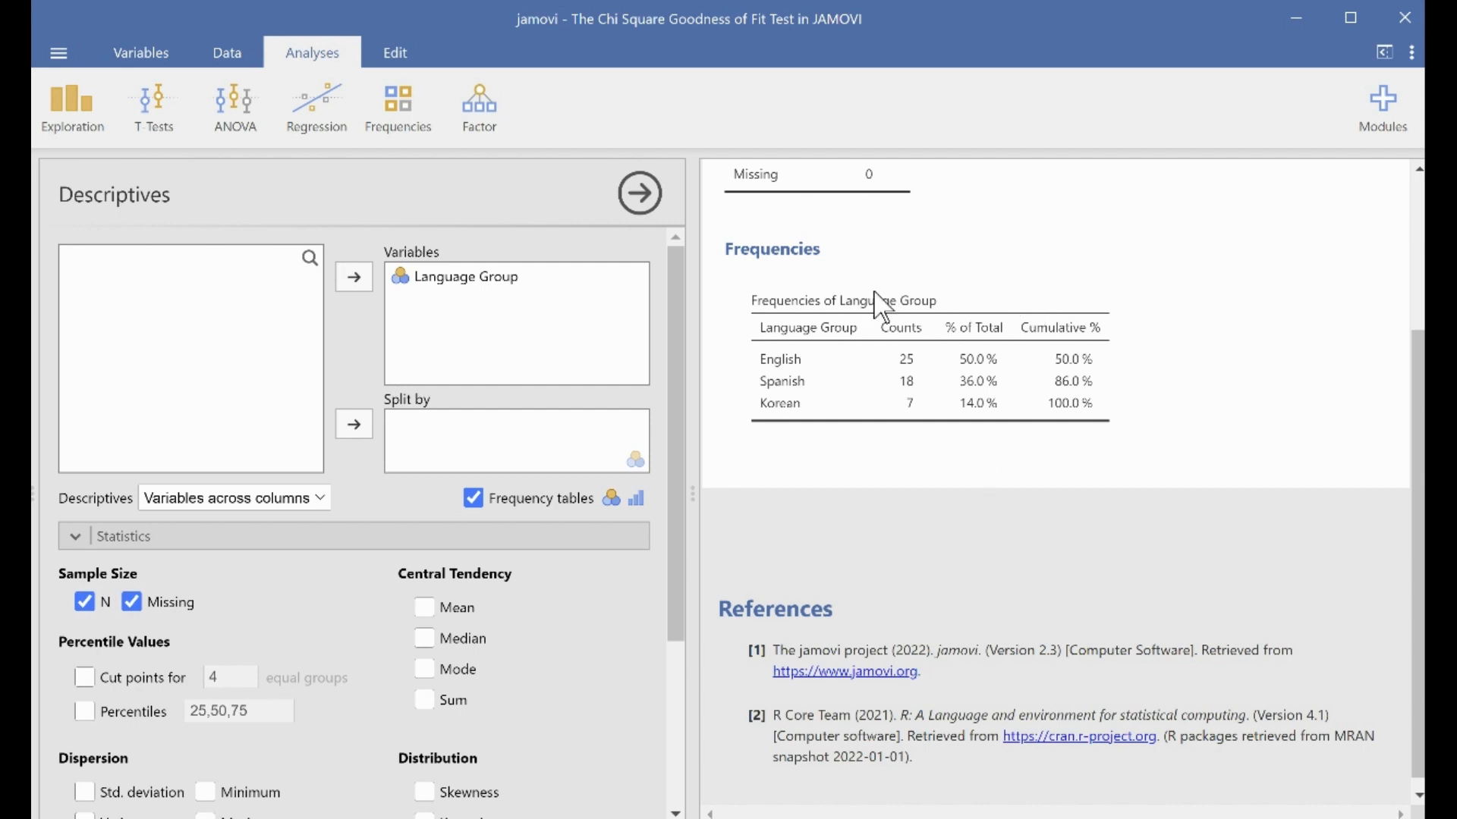
Run an N Outcomes chi-square goodness of fit test on Language Group with expected counts shown.
{"action": "left_click", "coordinate": [393, 106]}
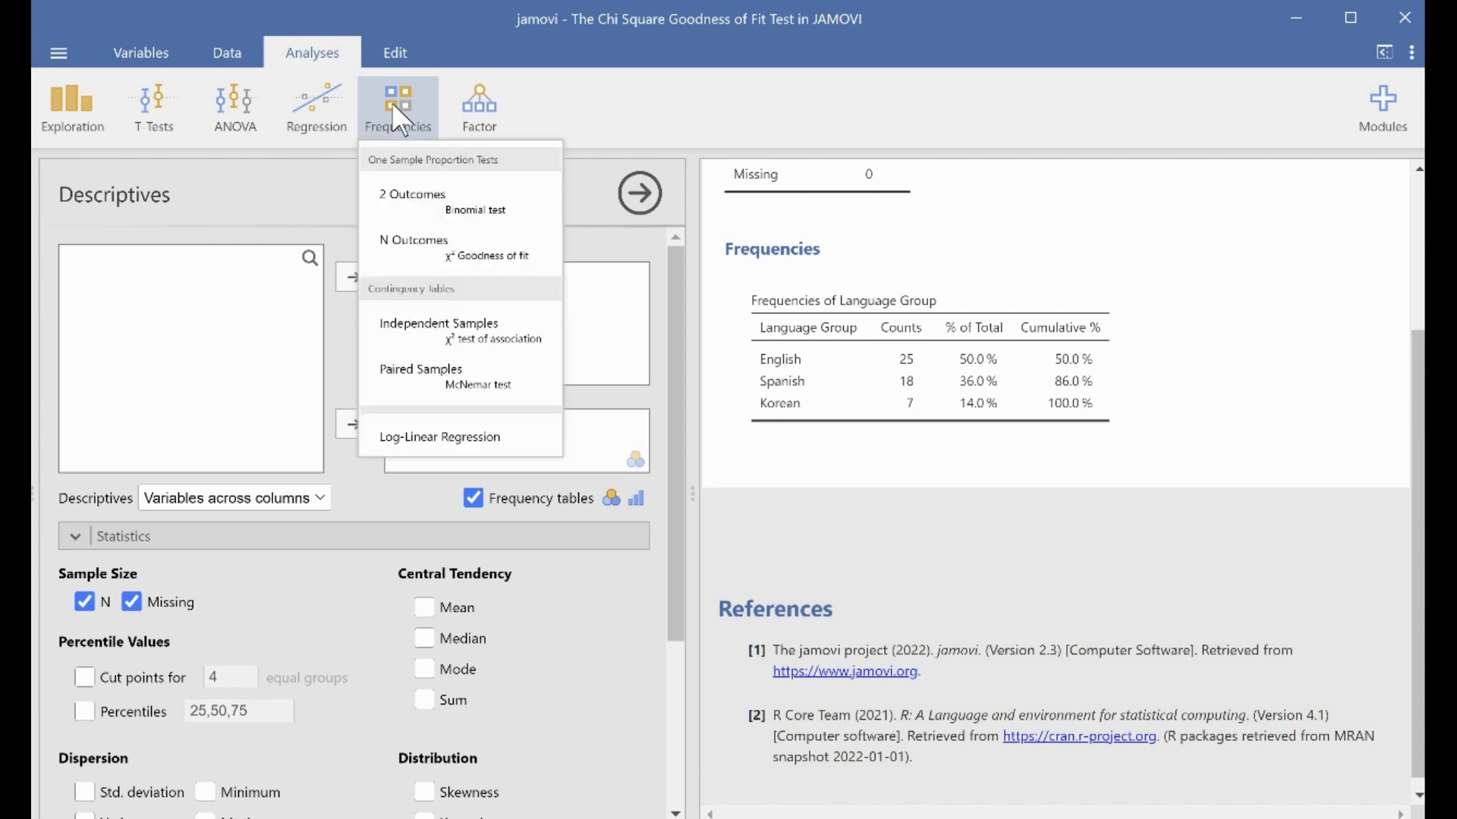
{"action": "left_click", "coordinate": [482, 266]}
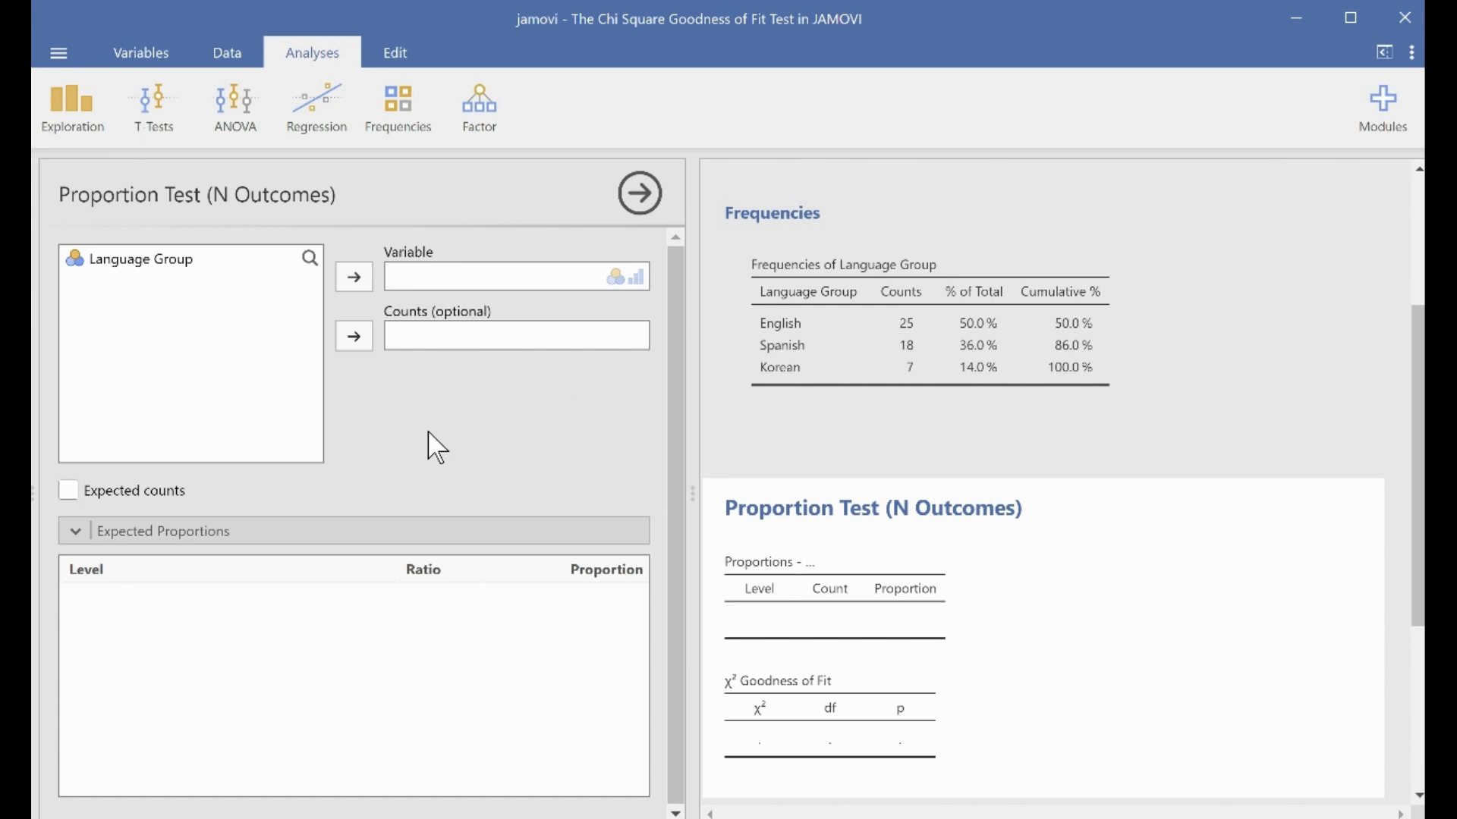
{"action": "left_click", "coordinate": [177, 259]}
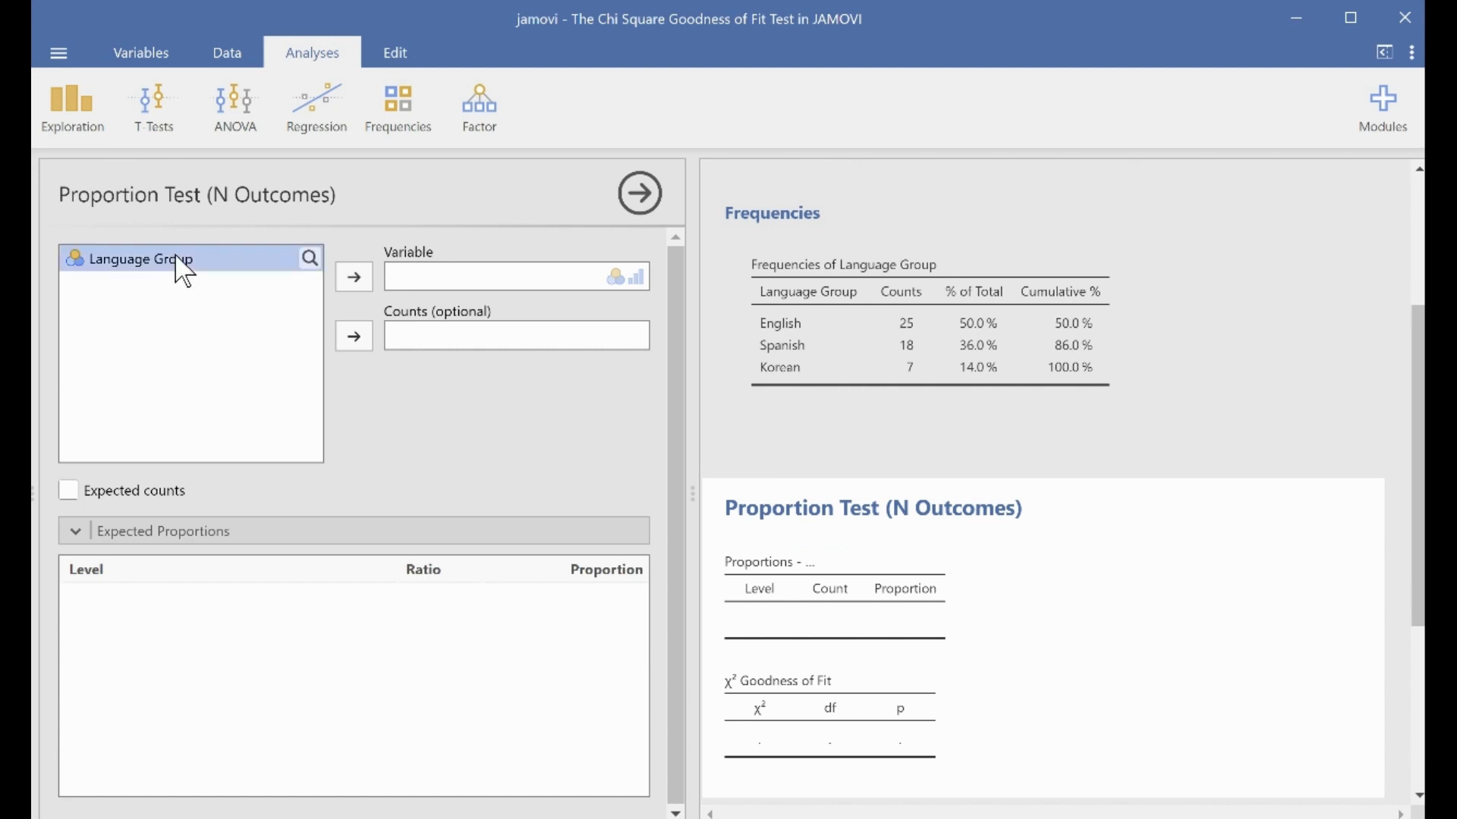
{"action": "left_click", "coordinate": [355, 279]}
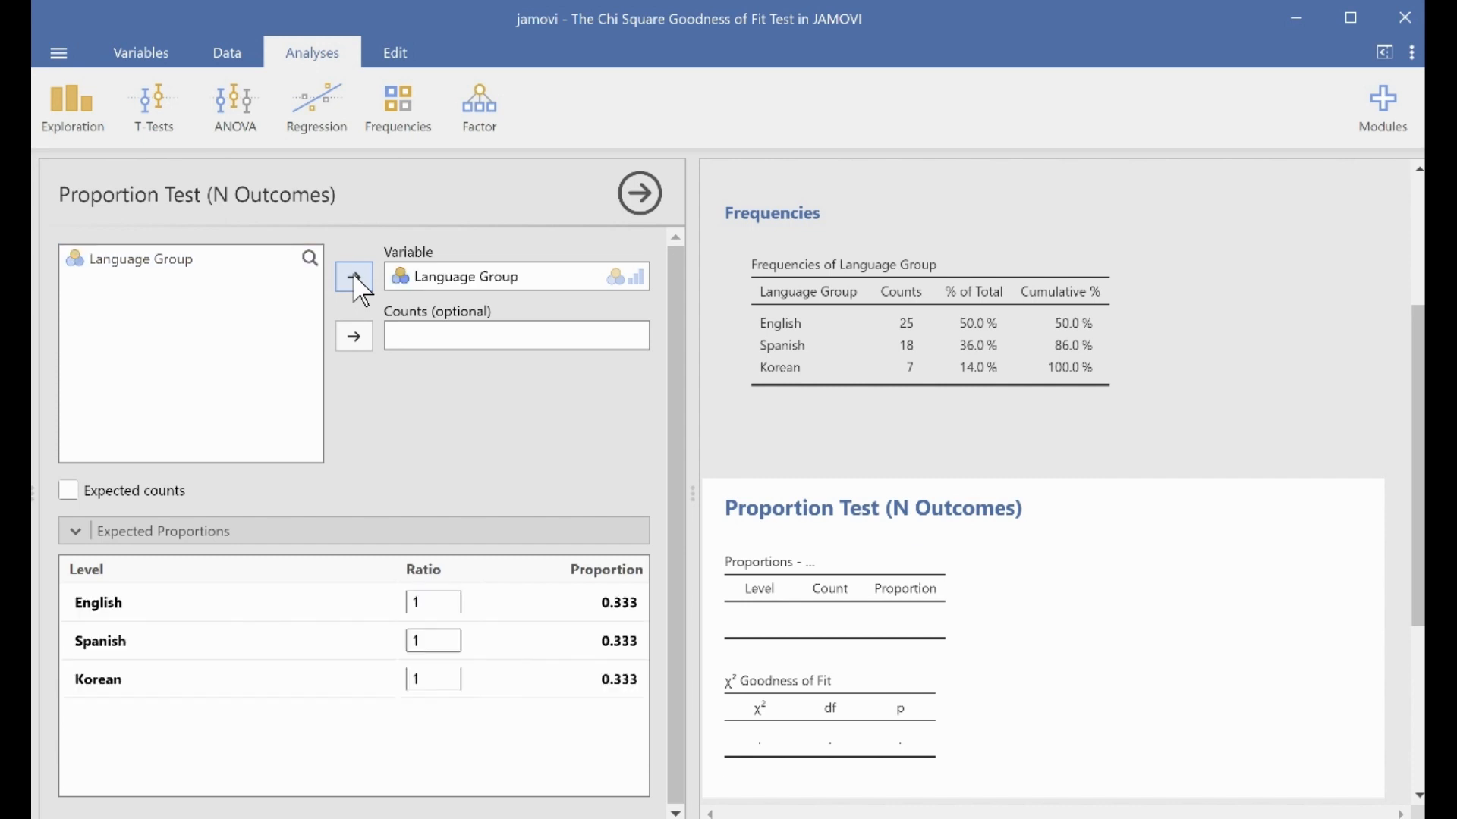
{"action": "left_click", "coordinate": [68, 491]}
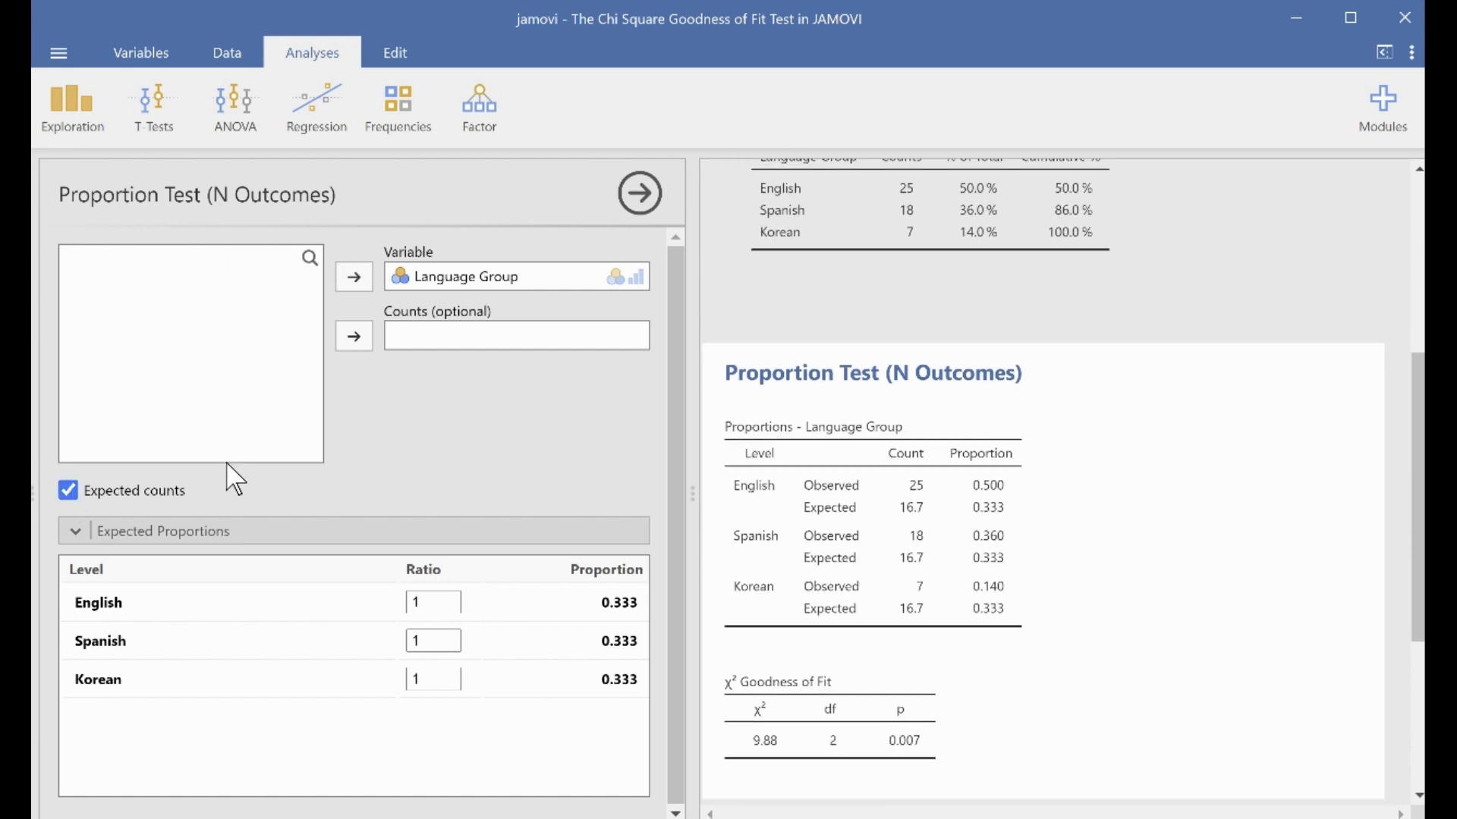
{"action": "scroll", "coordinate": [1115, 492], "scroll_direction": "down", "scroll_amount": 2}
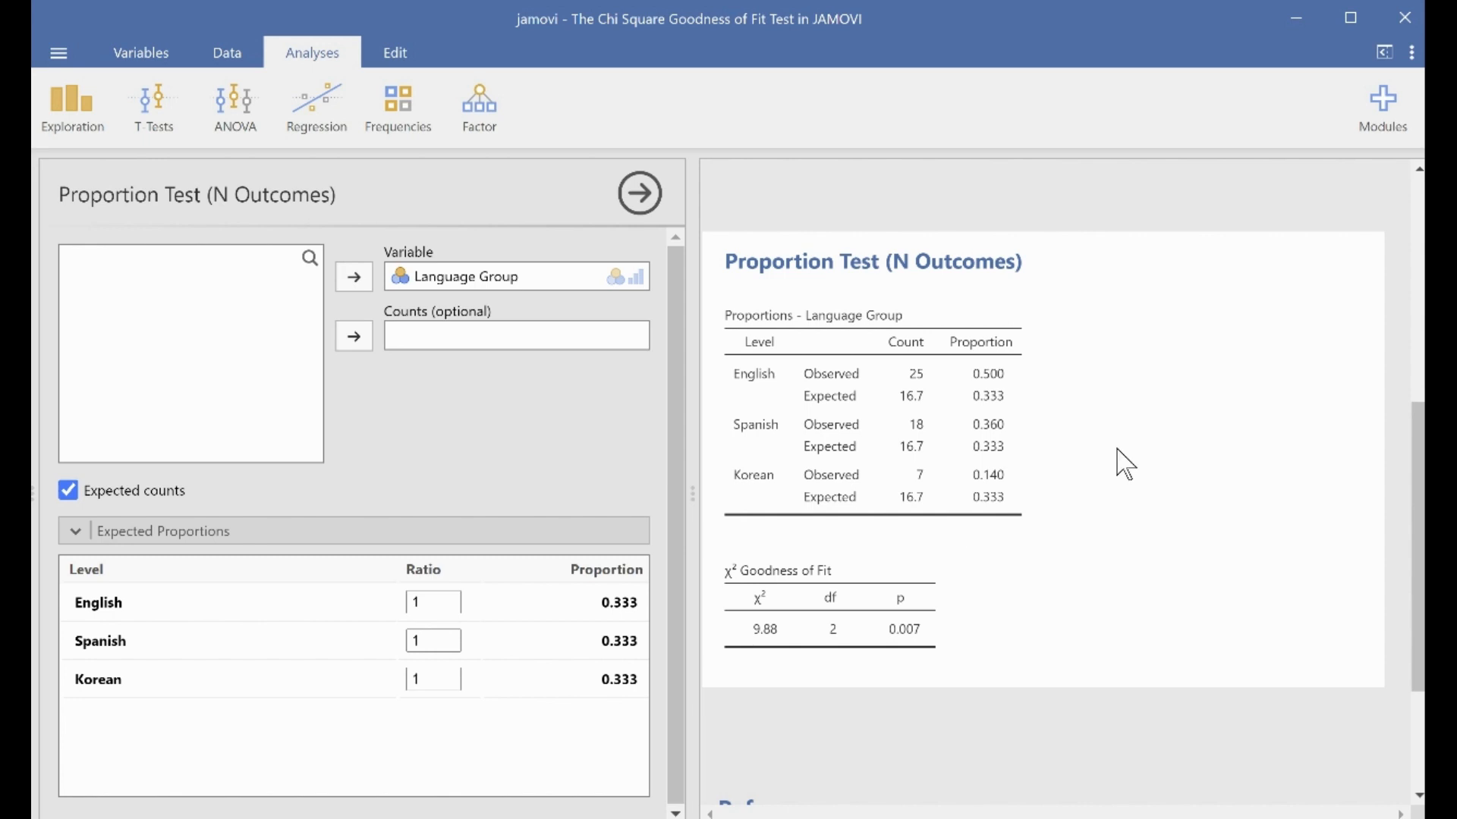
Set the expected proportion ratios to 75 for English, 20 for Spanish and 4 for Korean.
{"action": "left_click", "coordinate": [72, 535]}
{"action": "left_click", "coordinate": [72, 535]}
{"action": "left_click", "coordinate": [440, 641]}
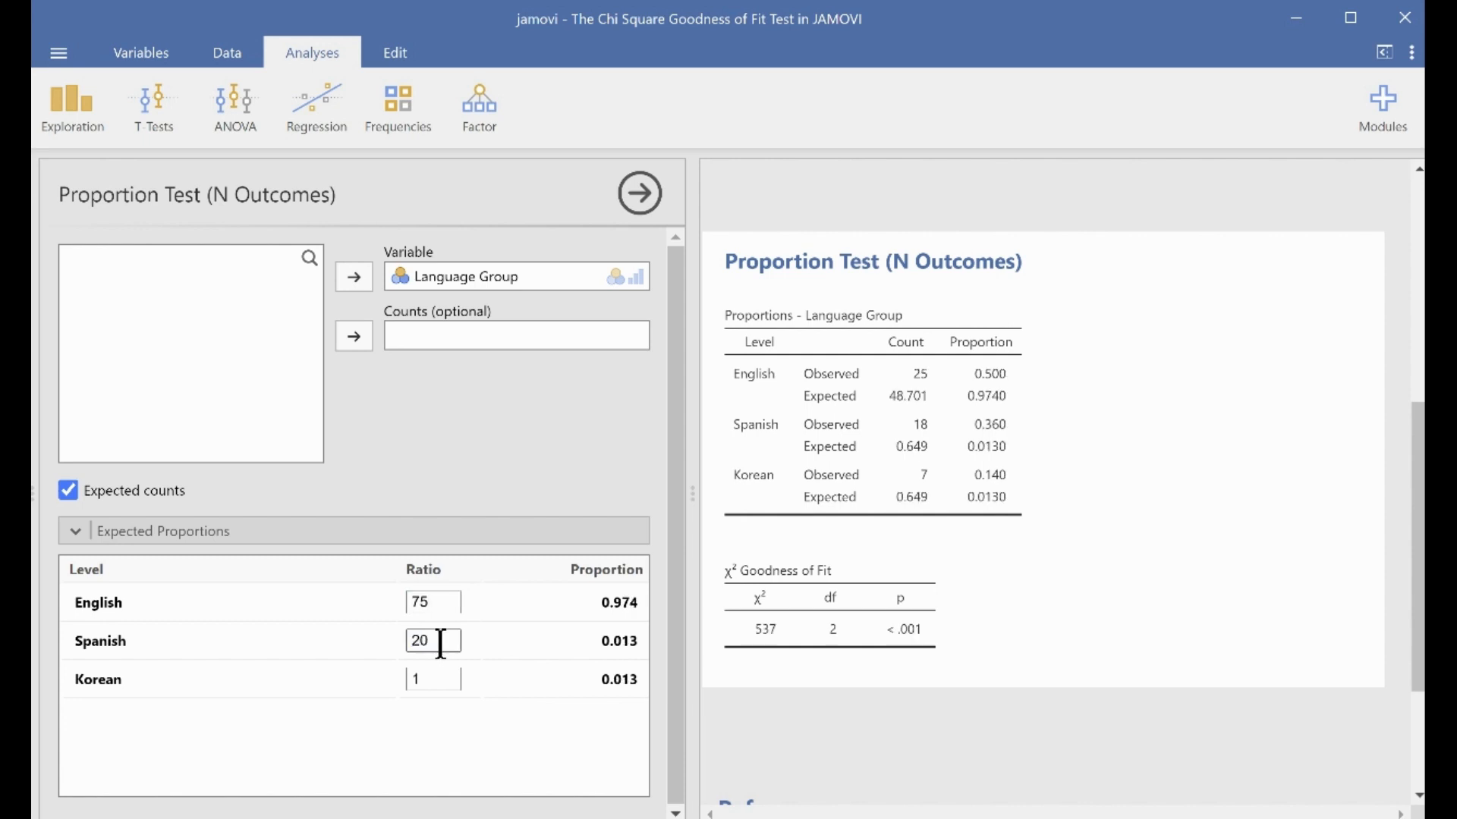
{"action": "left_click", "coordinate": [425, 677]}
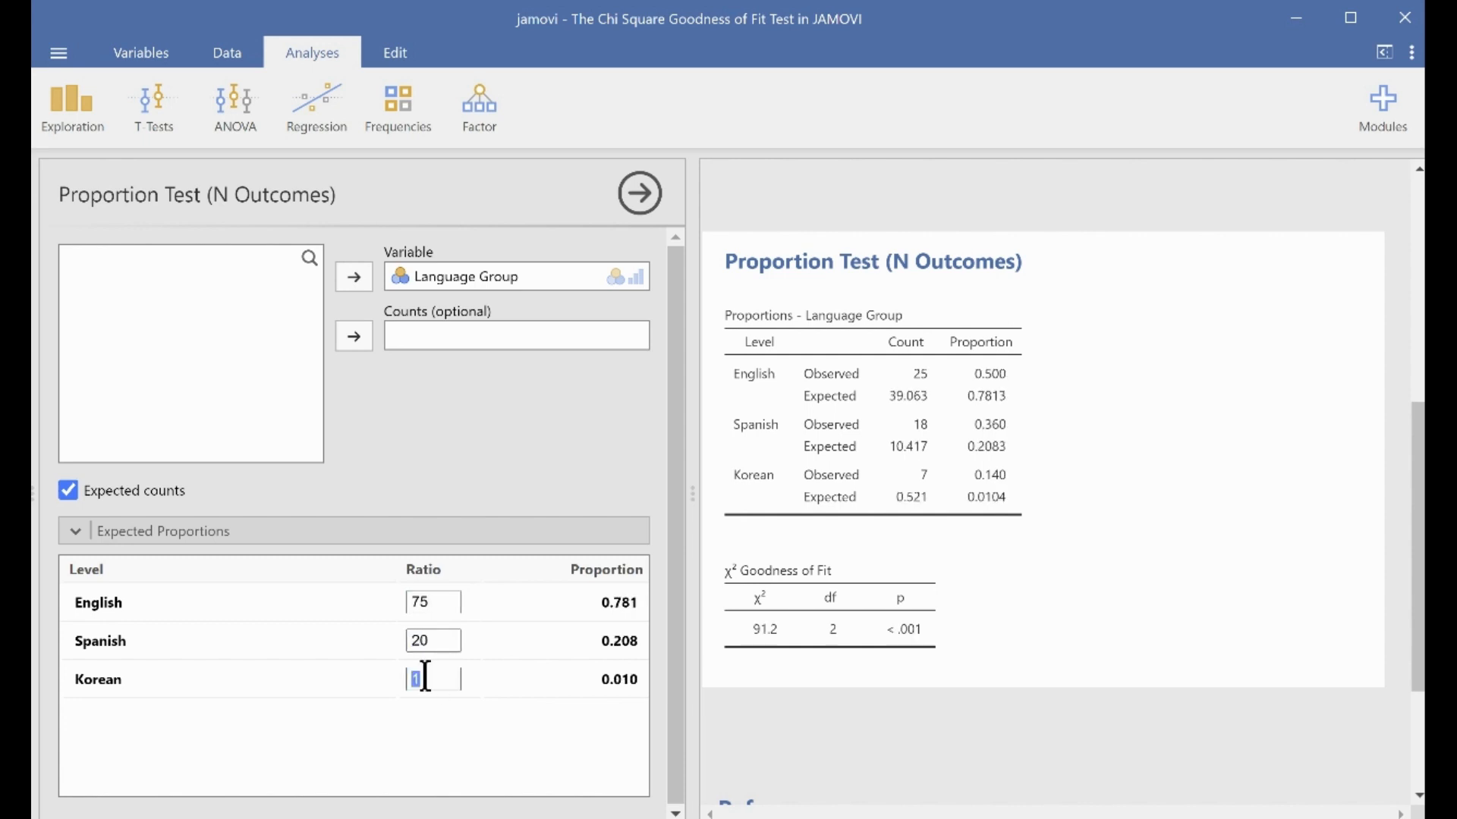
{"action": "type", "text": "4"}
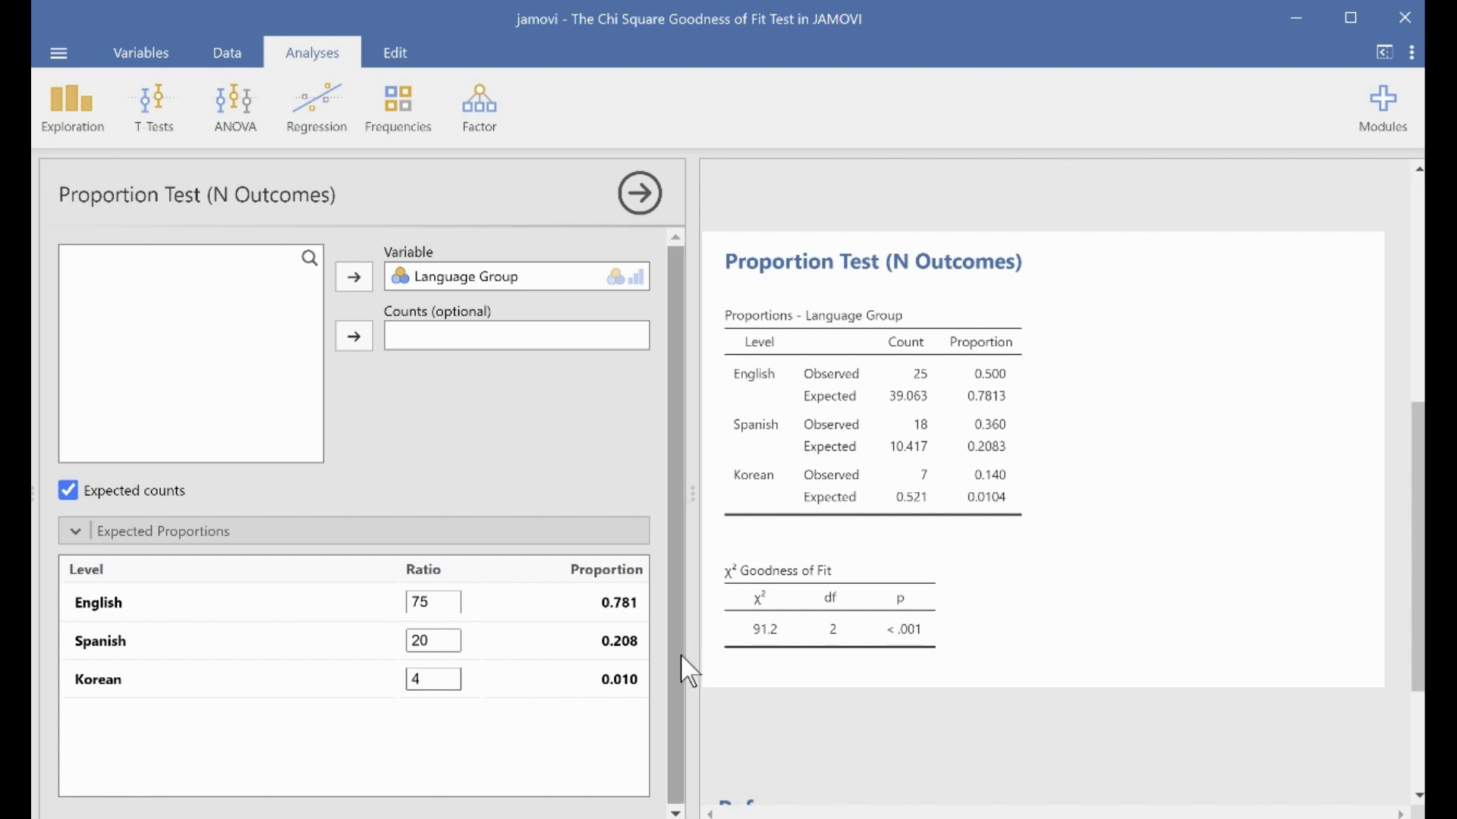